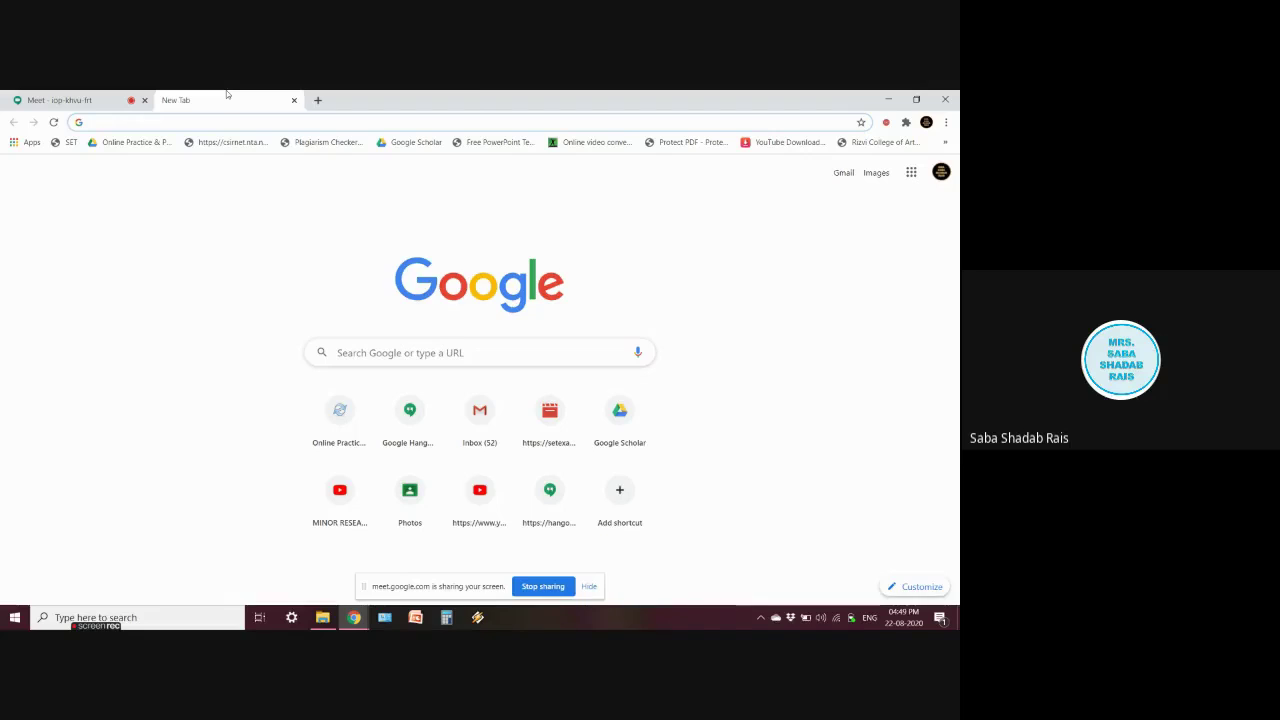
- Open Gmail and start a new message addressed to the recipient's college email account
click(844, 174)
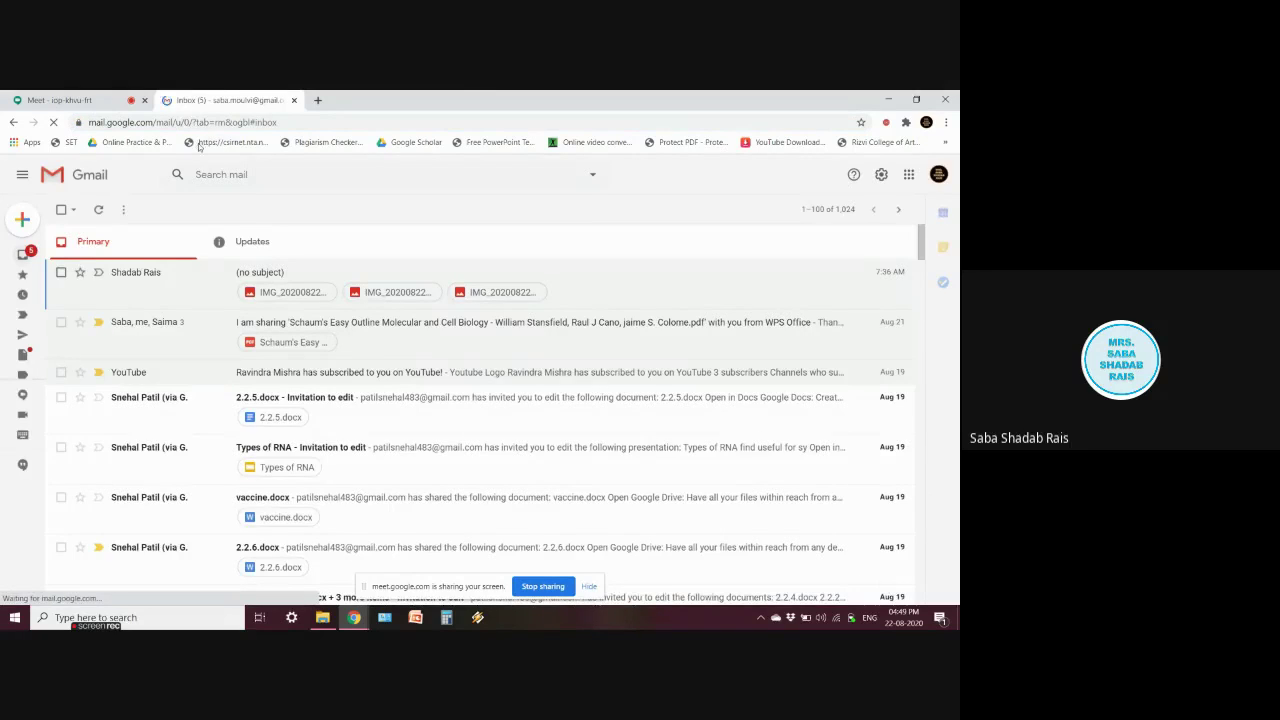
click(24, 230)
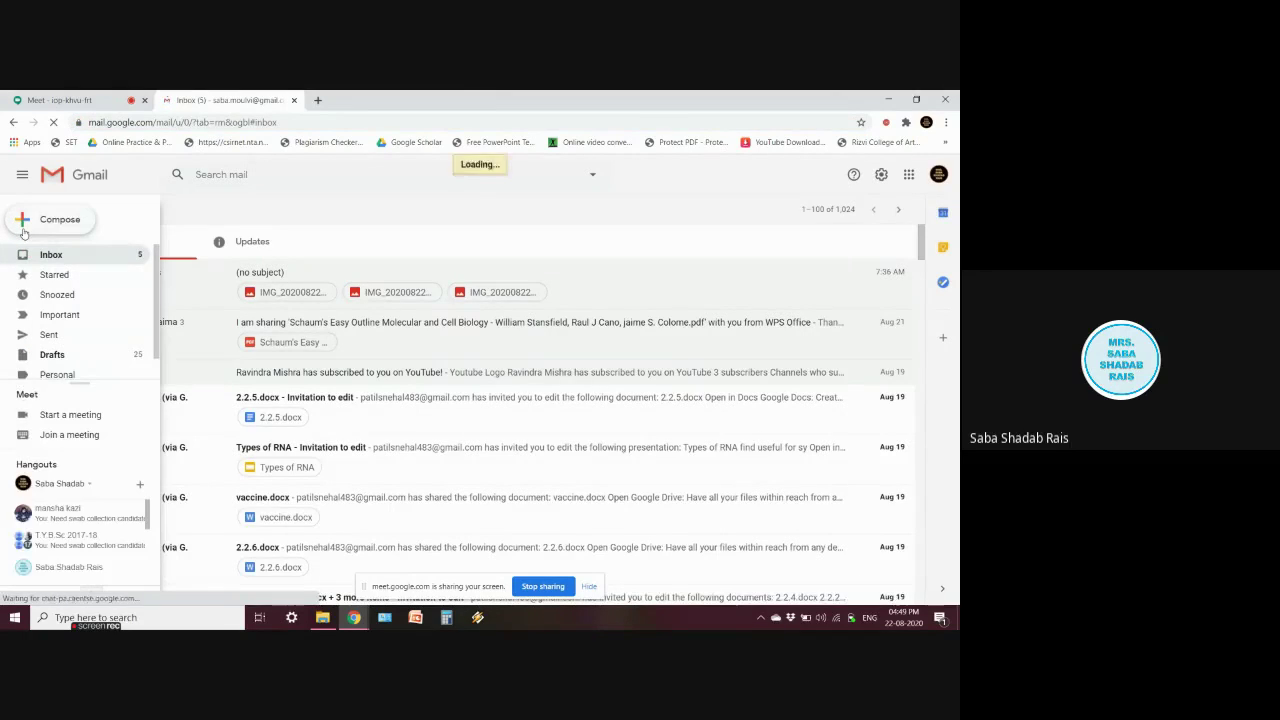
text(saba)
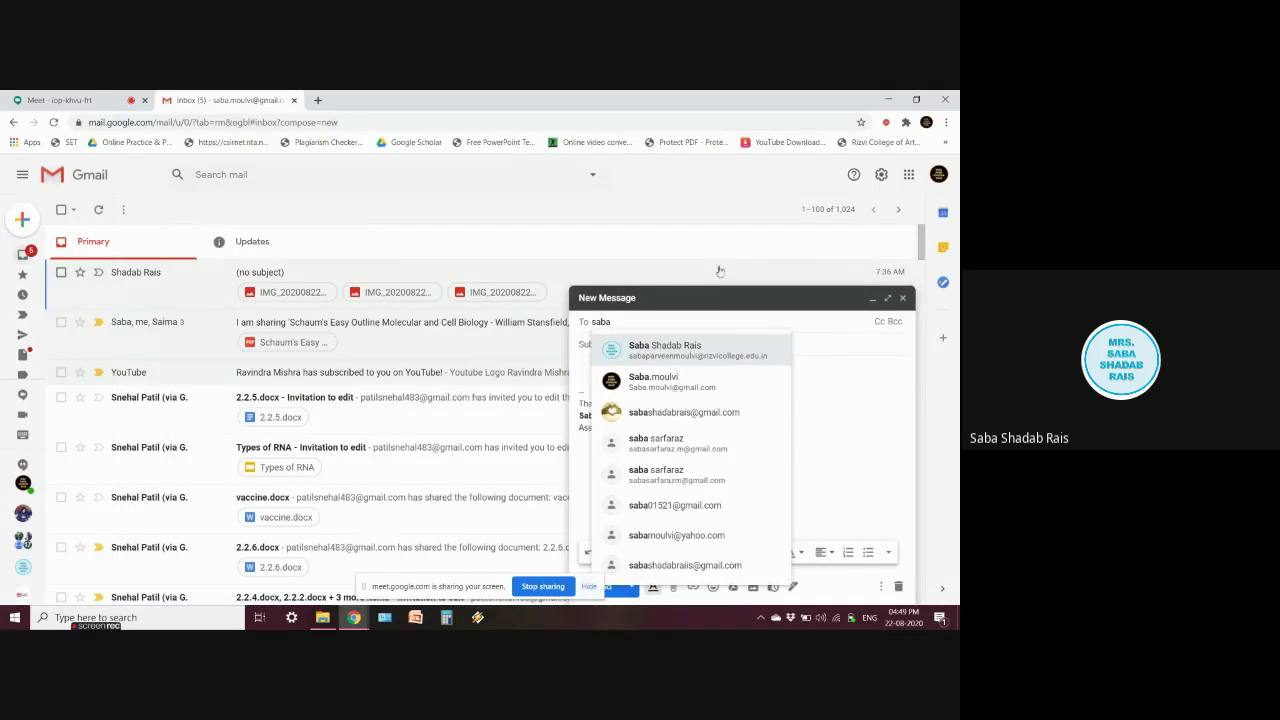
click(712, 349)
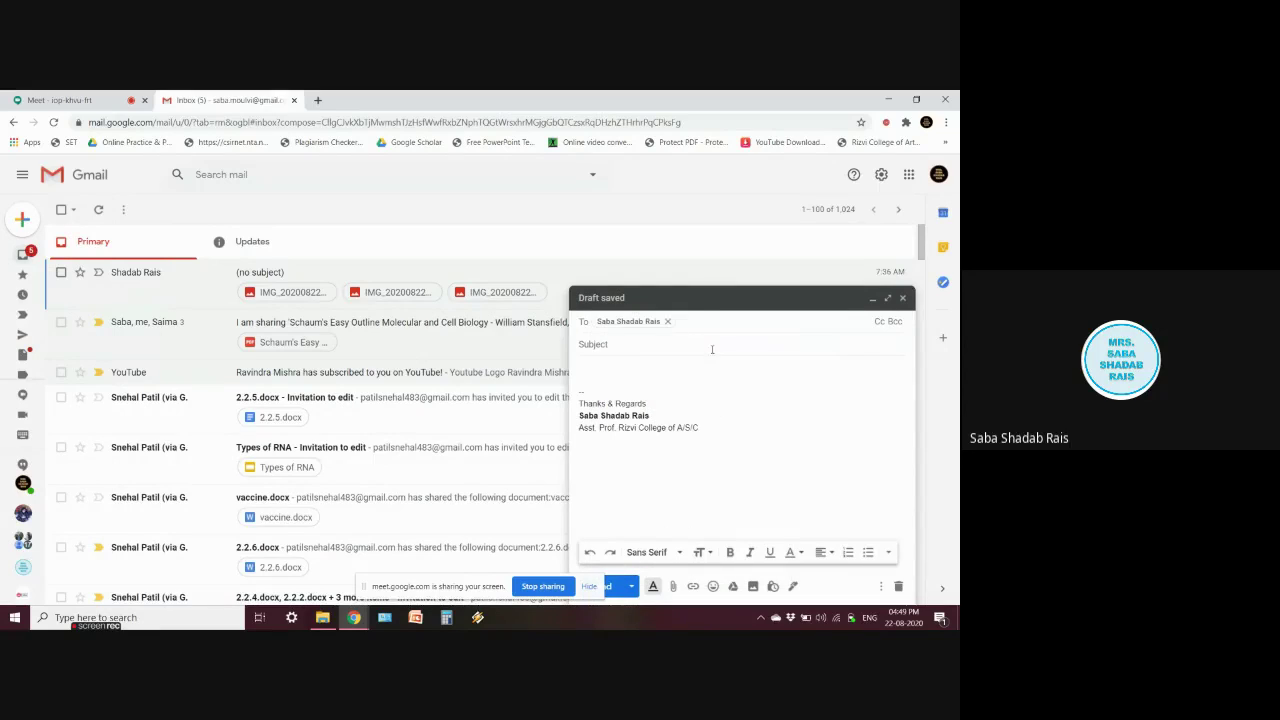
- Attach the video Cells of Immune System from the PII folder to the message and hide the screen-sharing notice
click(673, 588)
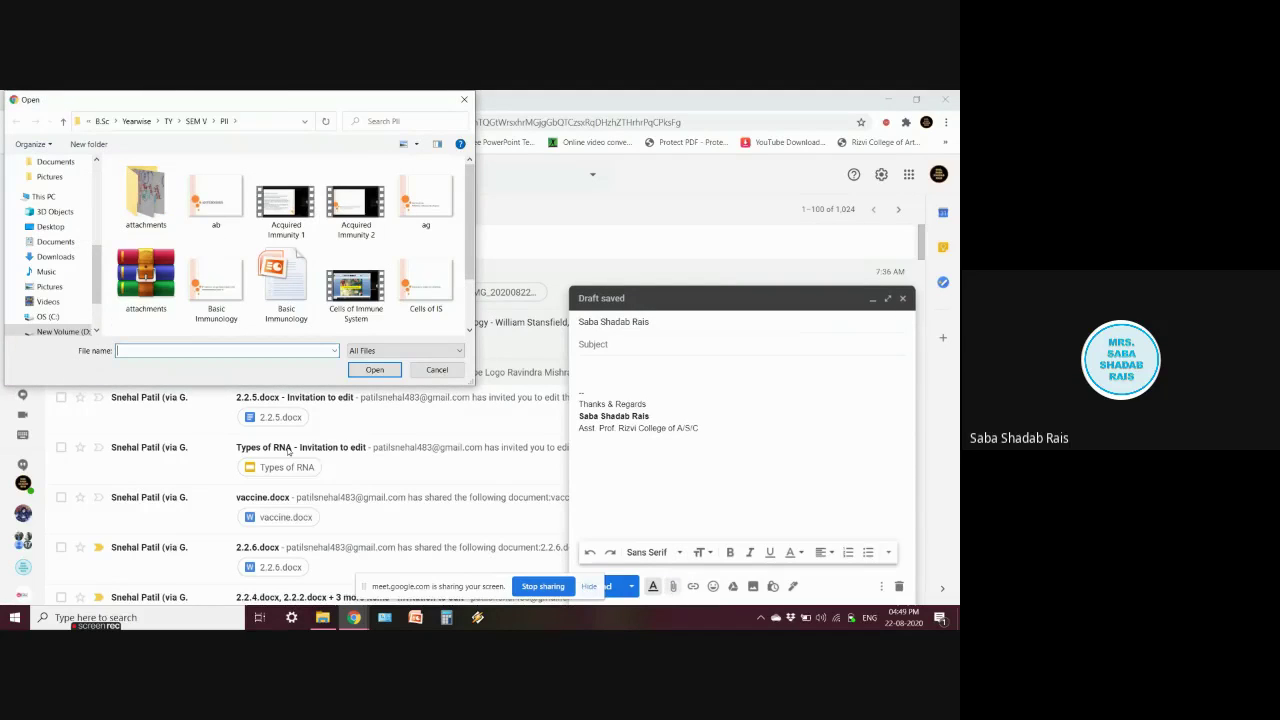
click(351, 309)
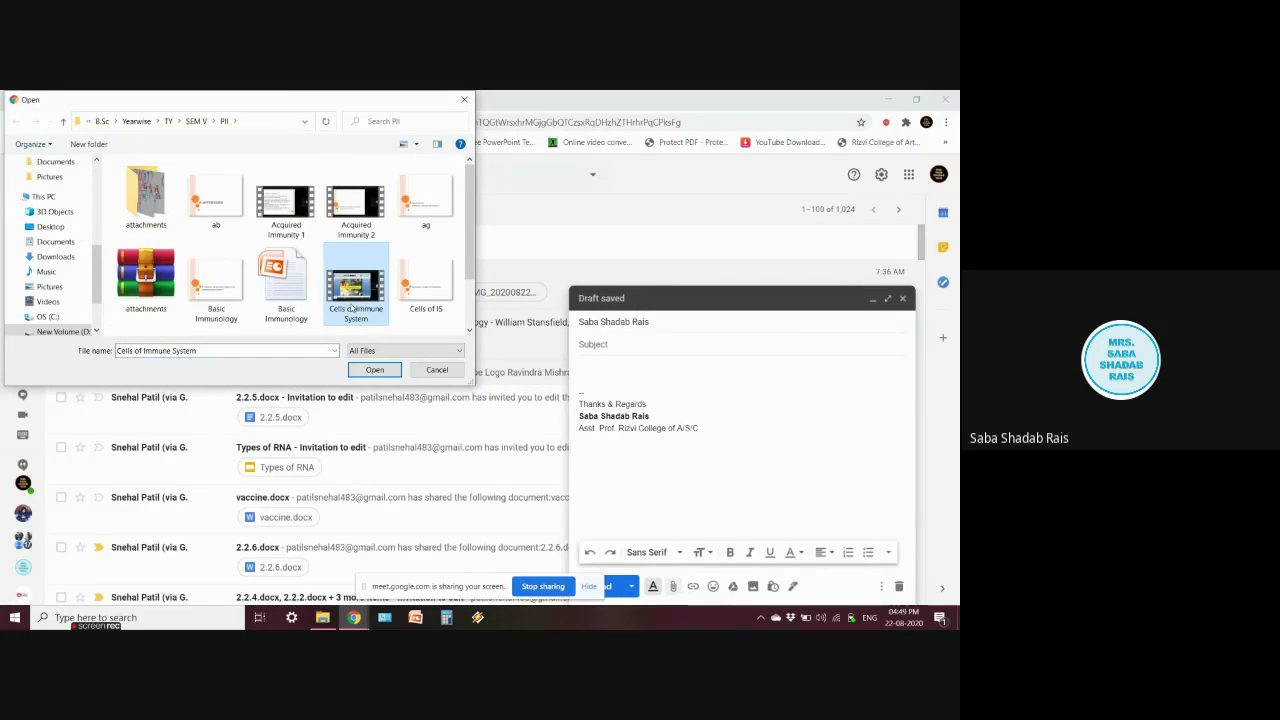
click(377, 371)
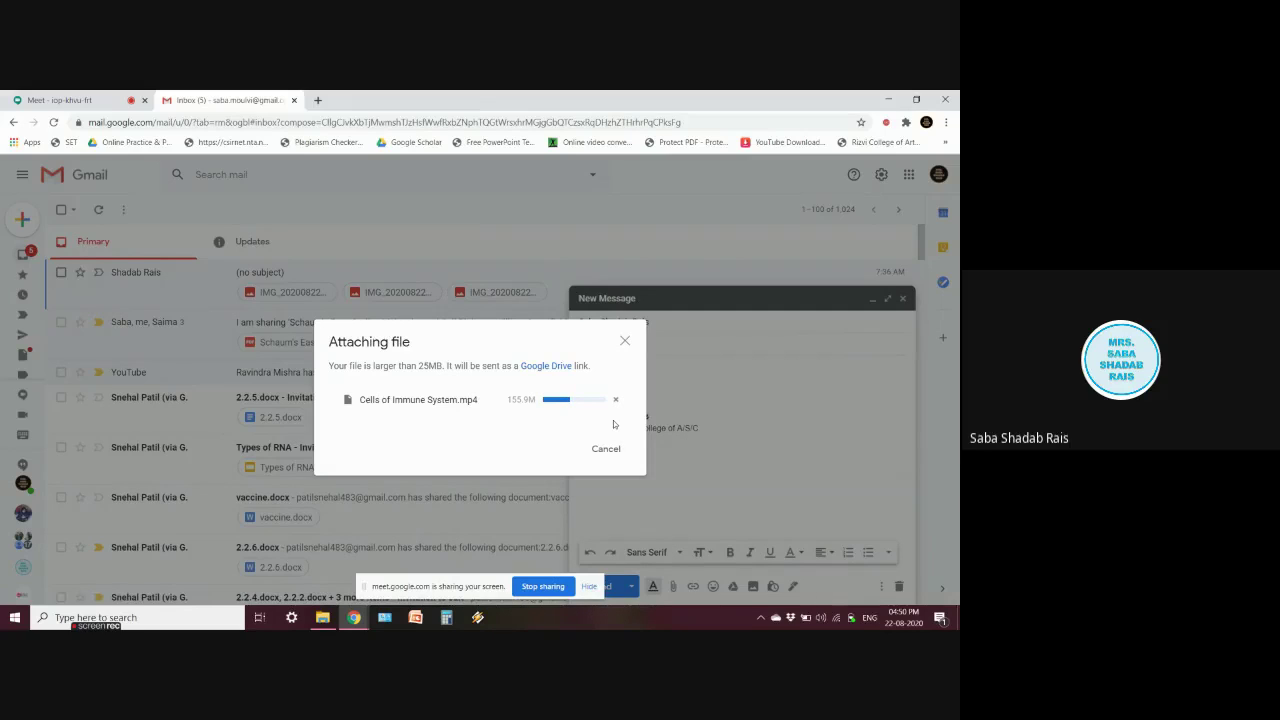
click(589, 586)
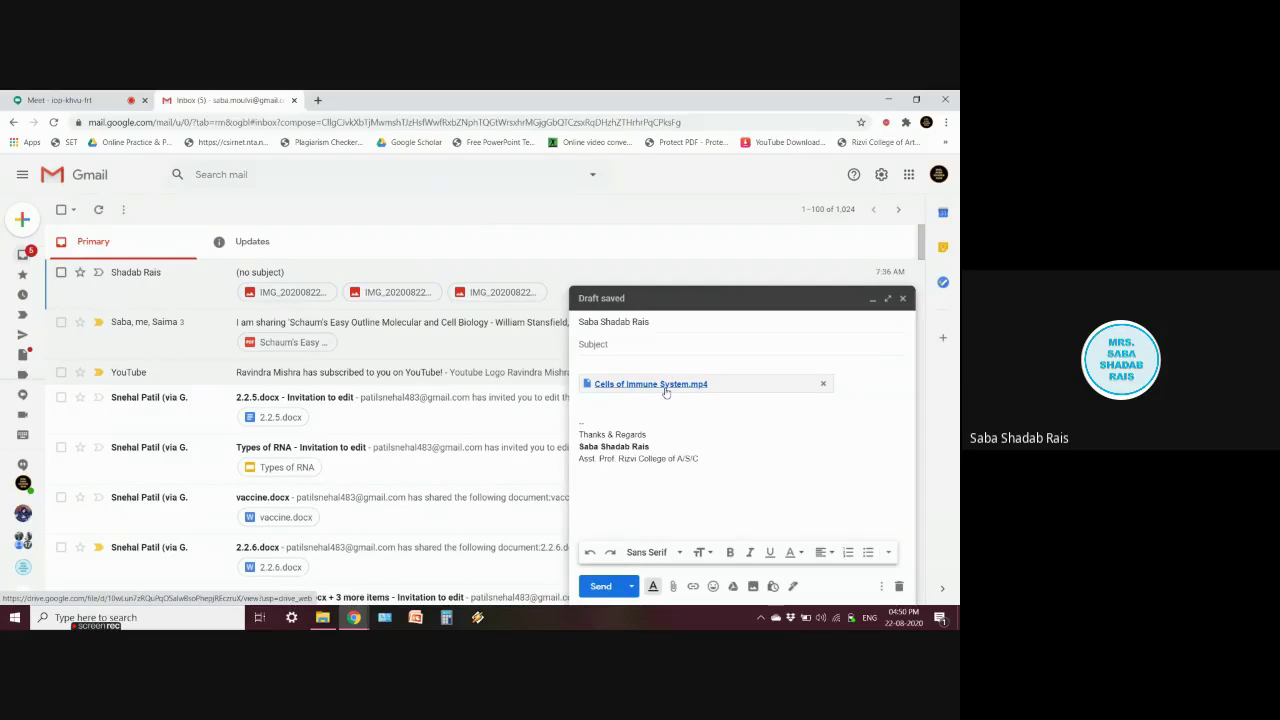
- Preview the attached Cells of Immune System.mp4 Drive link, then return to the message draft
click(655, 384)
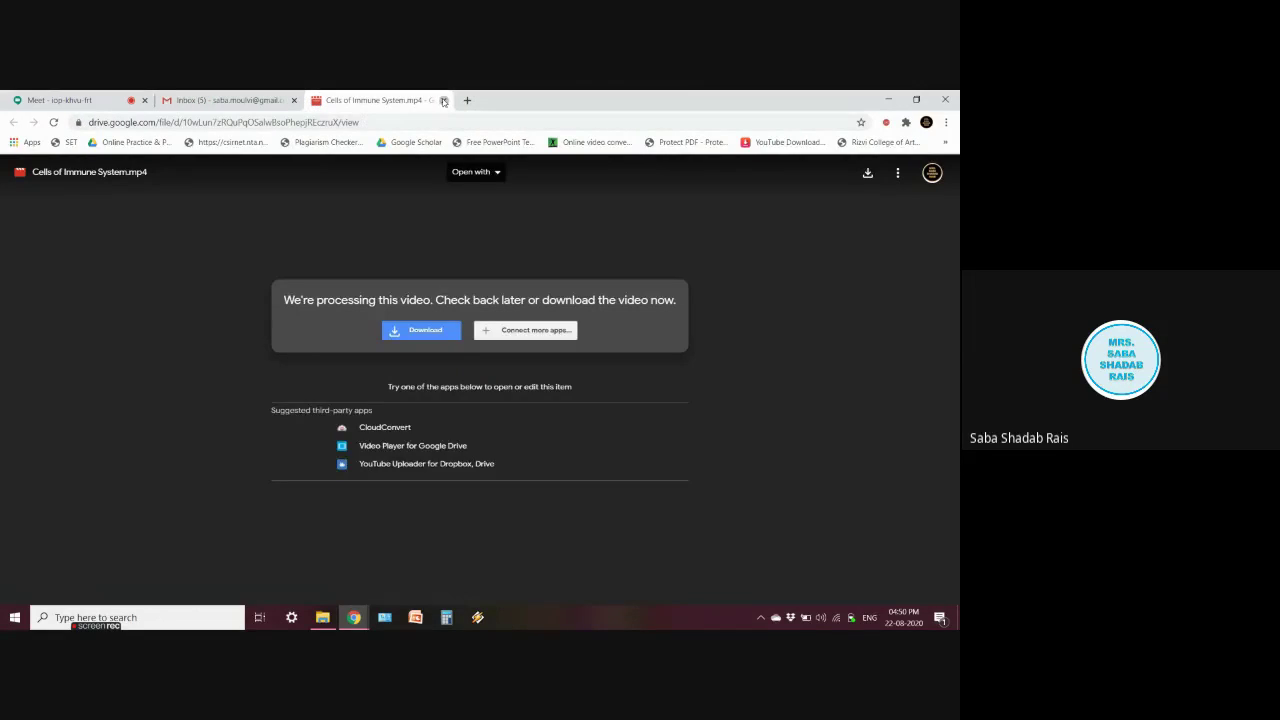
click(443, 100)
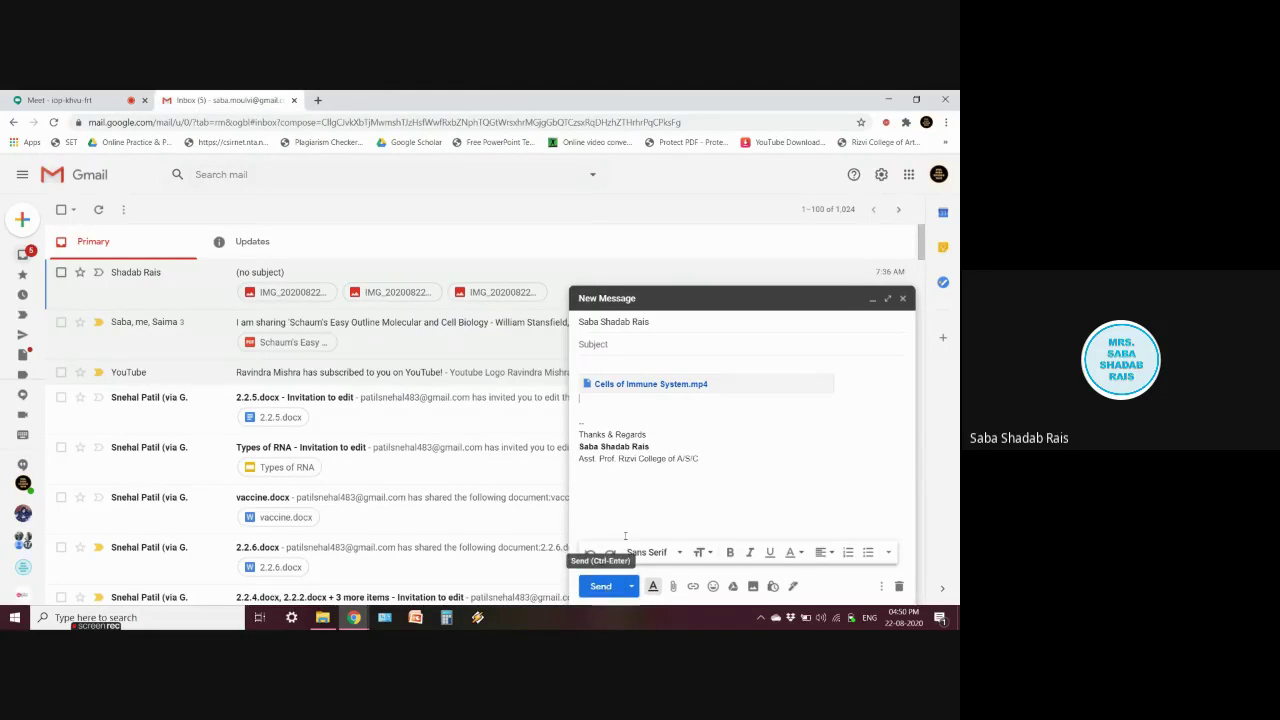
click(650, 512)
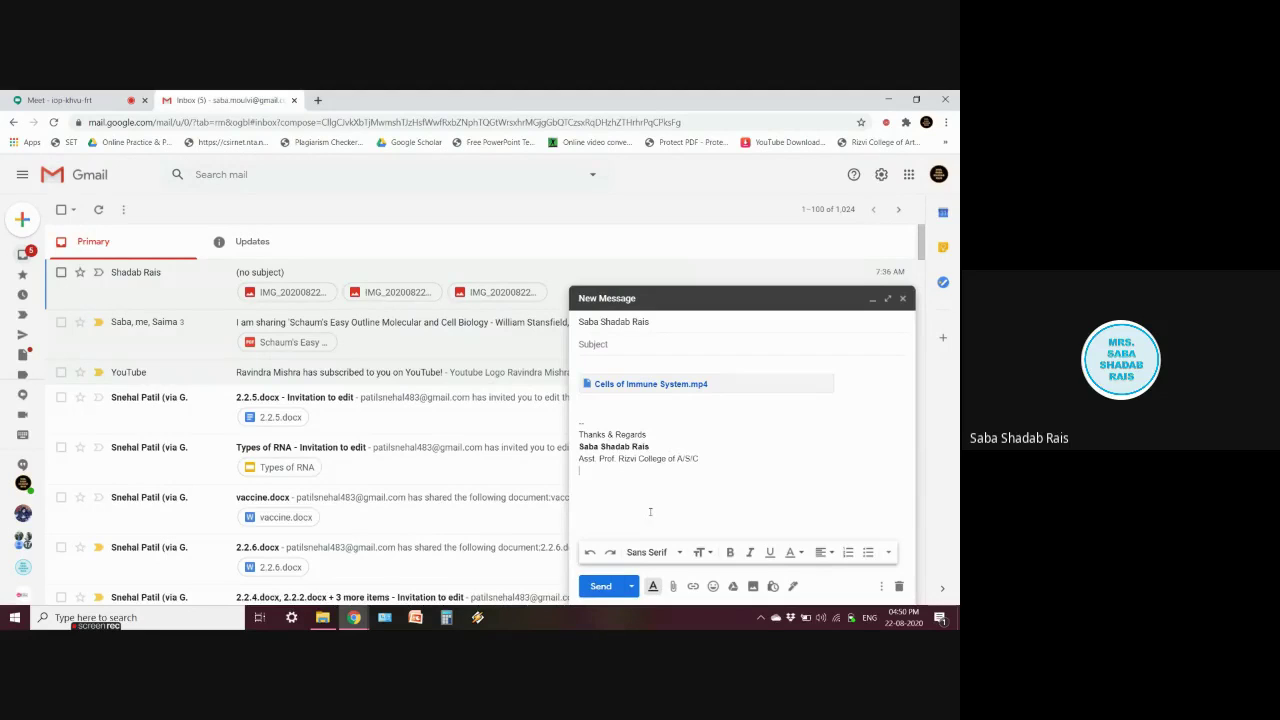
- Send the message, reviewing the file access options and sharing the video with the one recipient with View access
click(608, 584)
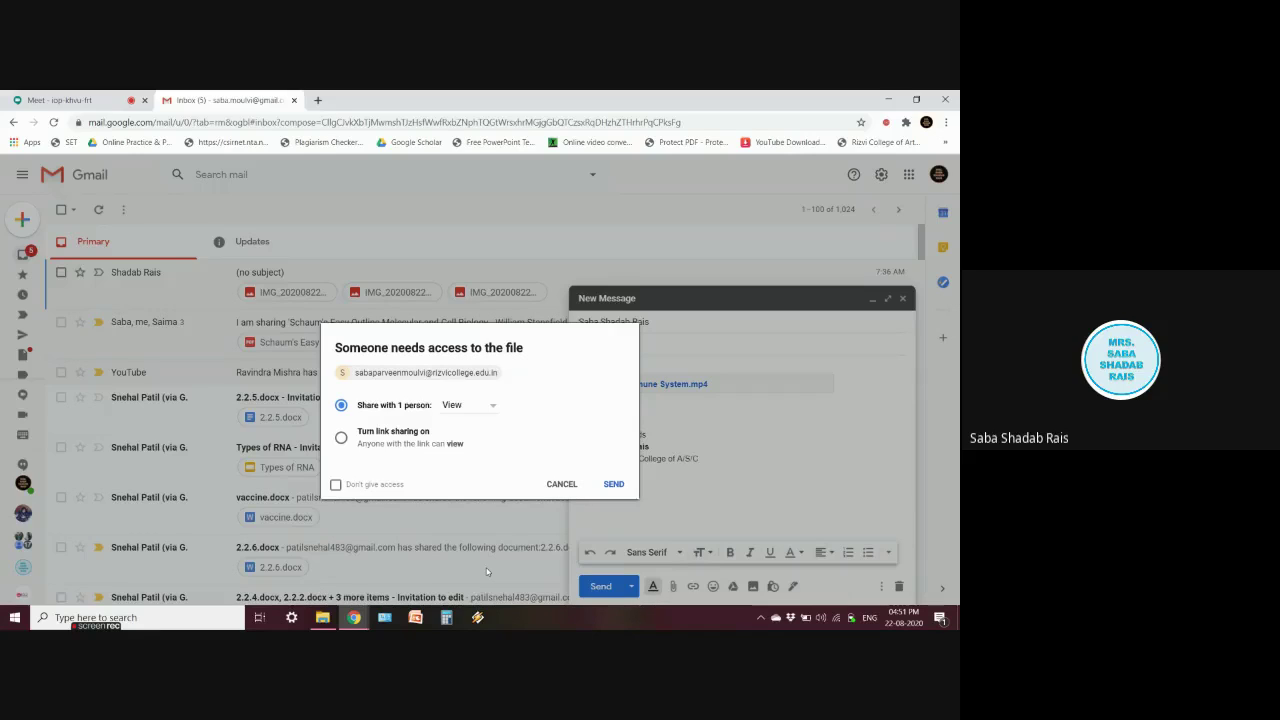
click(499, 407)
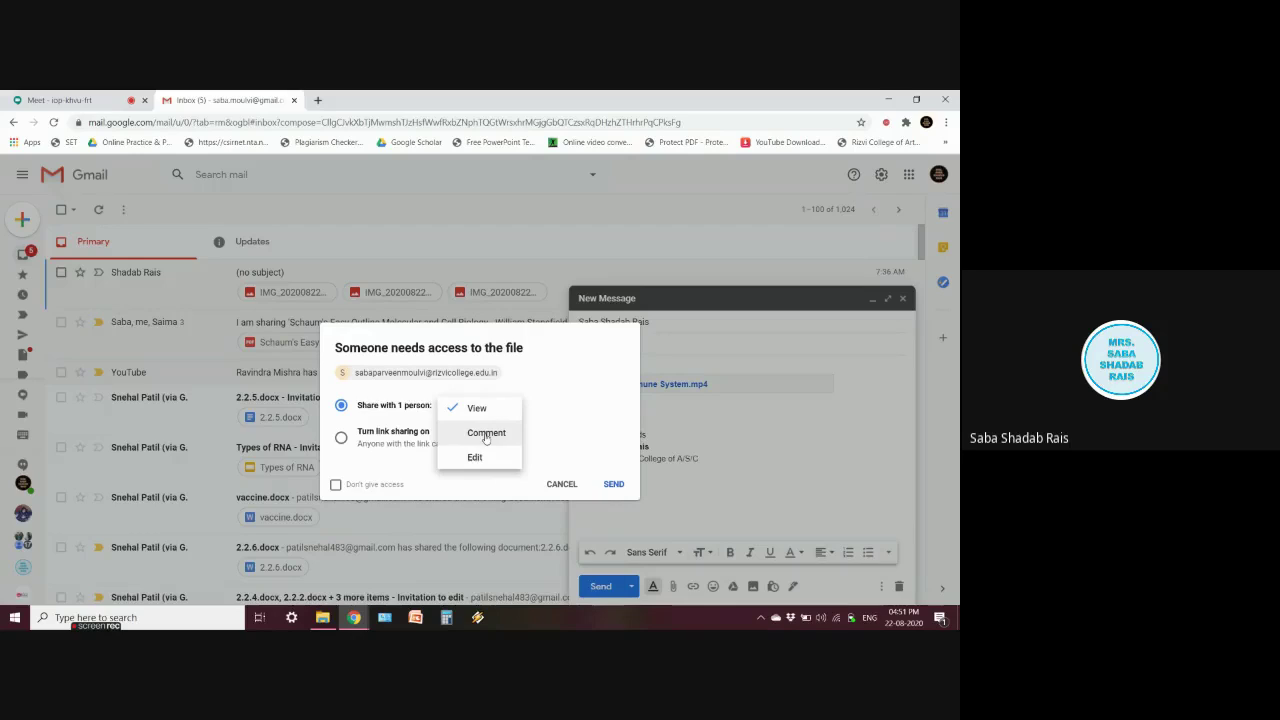
click(440, 472)
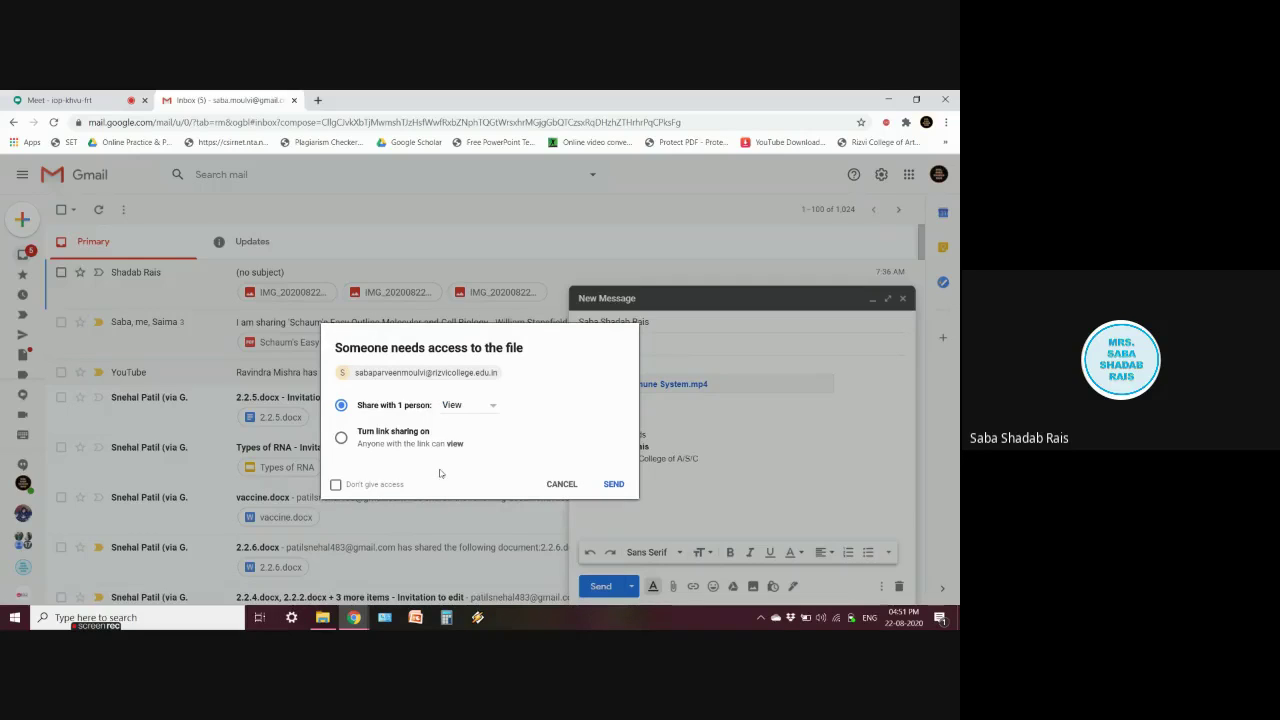
click(336, 485)
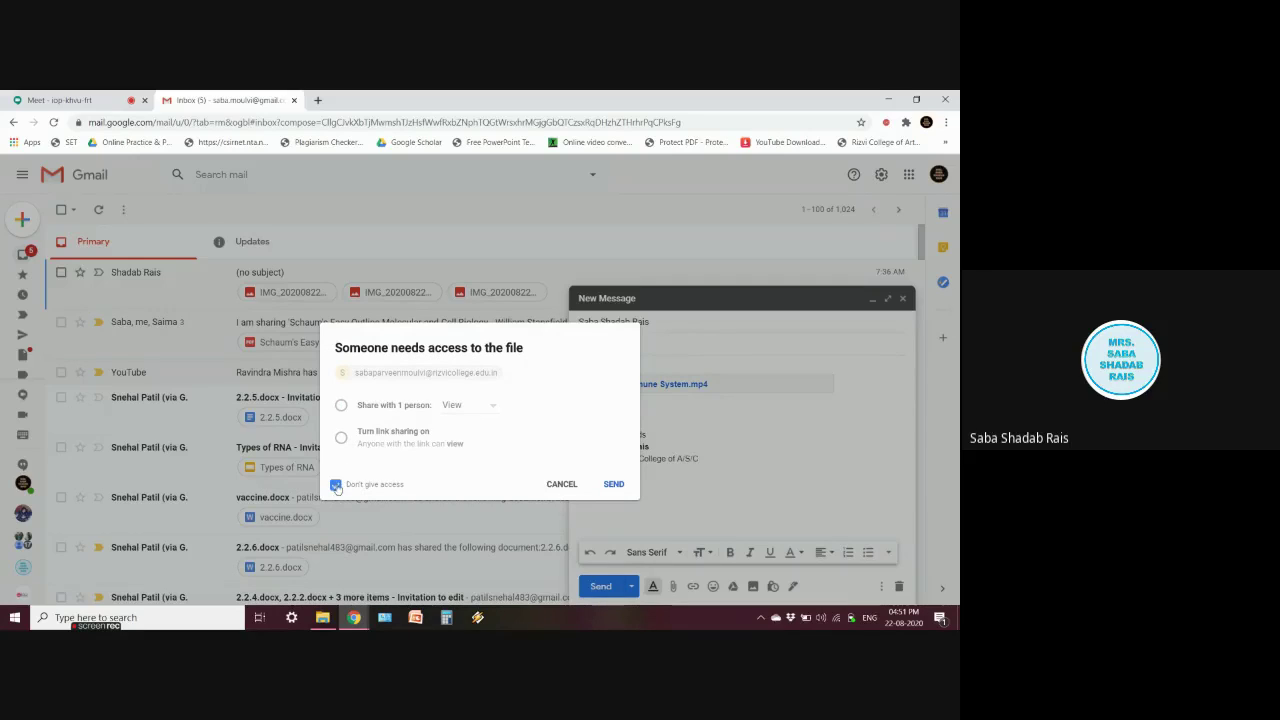
click(336, 487)
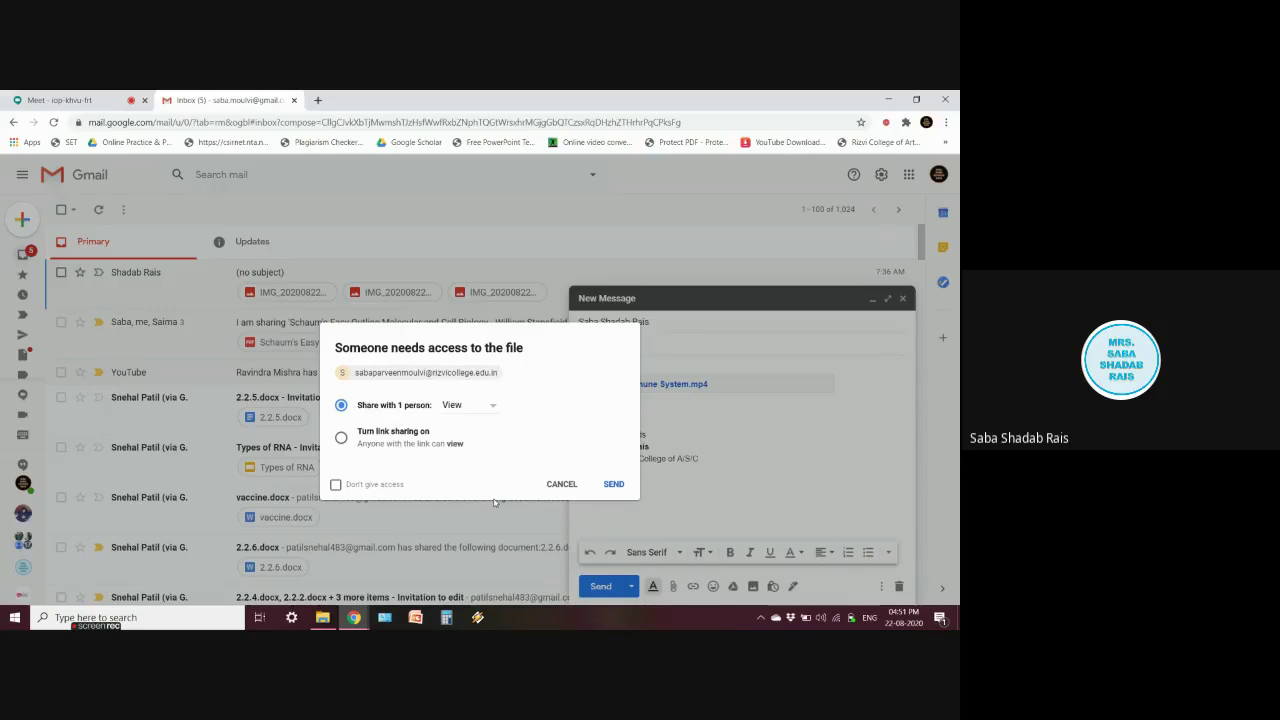
click(614, 484)
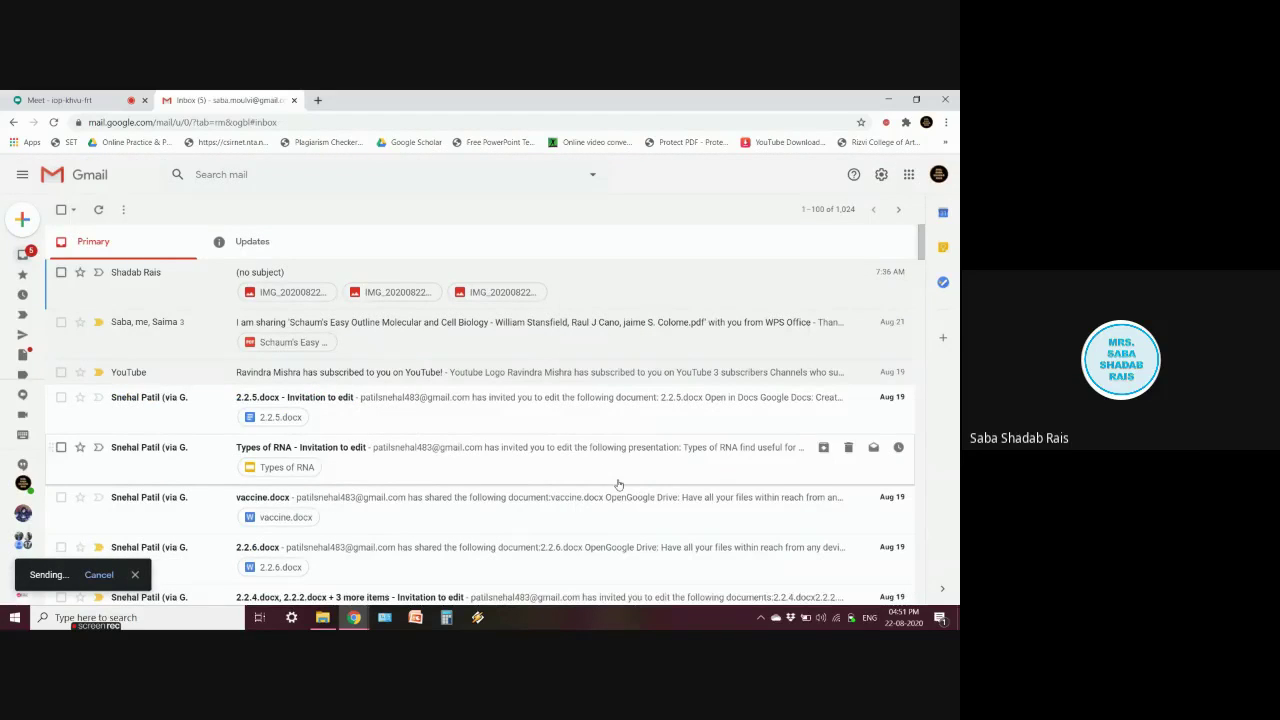
- Open a new browser tab, switch to the recipient's college account, and open and refresh its Gmail inbox
click(318, 100)
click(245, 100)
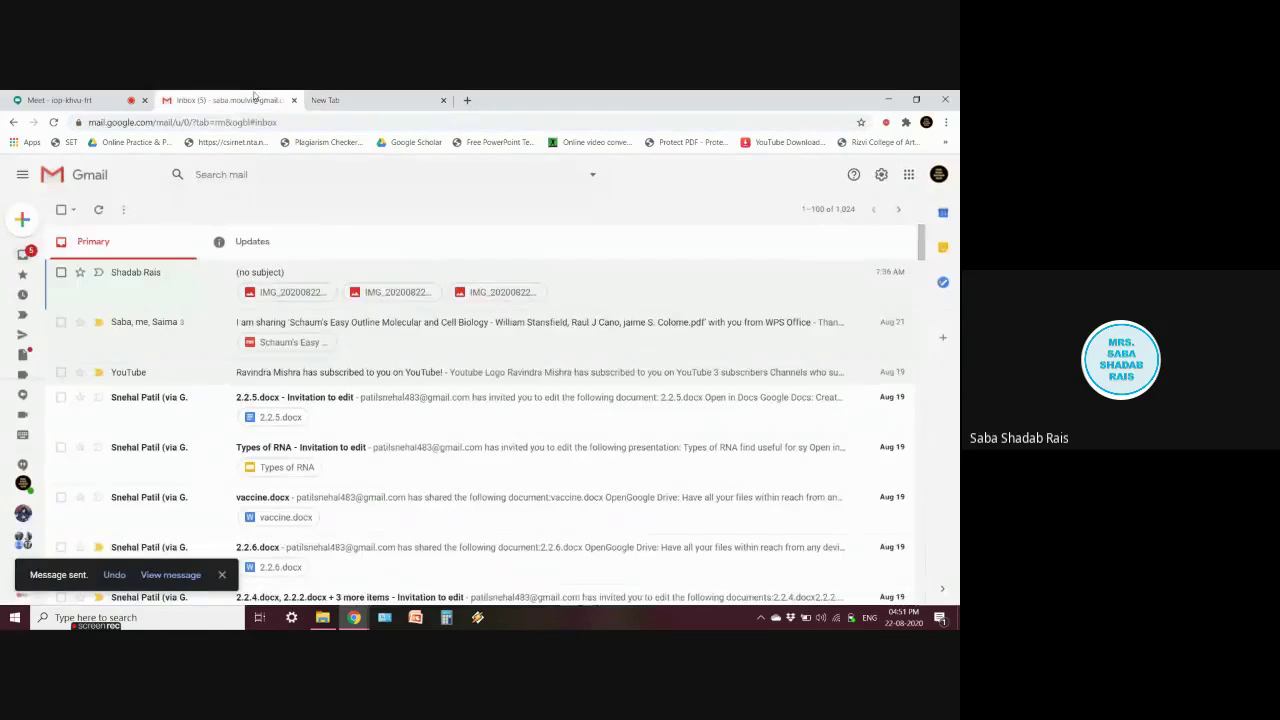
click(386, 97)
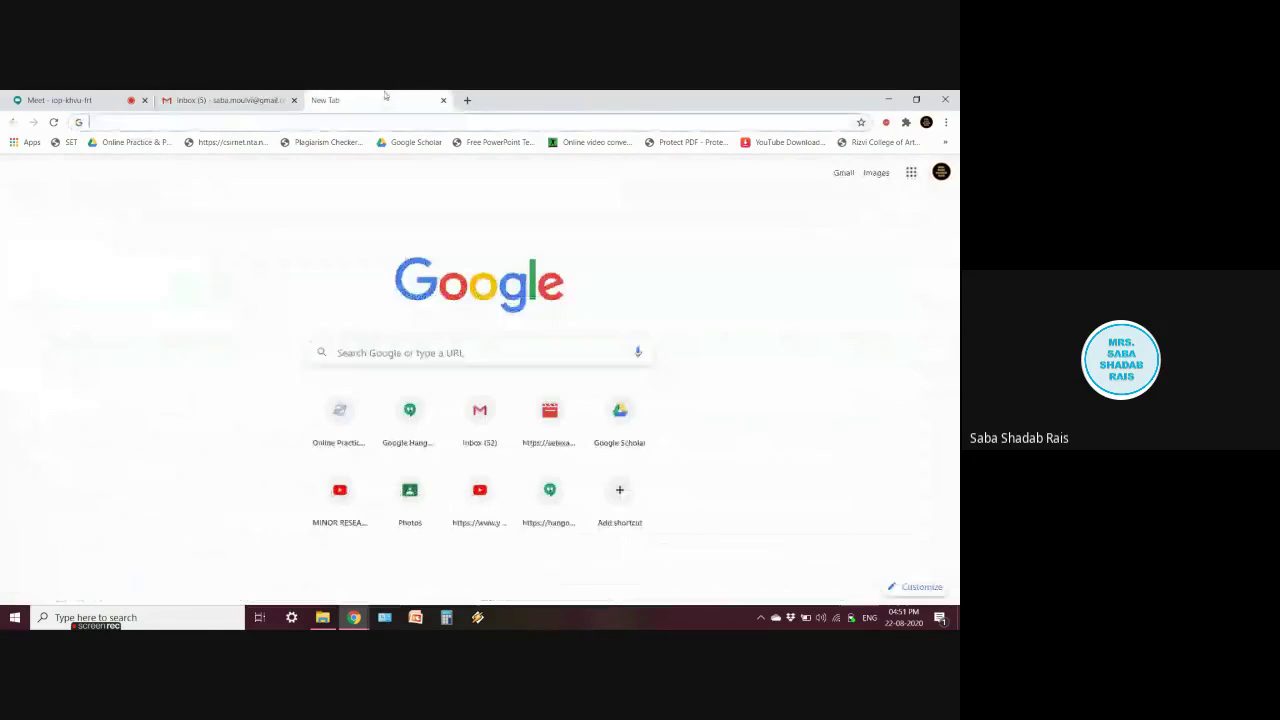
click(941, 173)
click(836, 366)
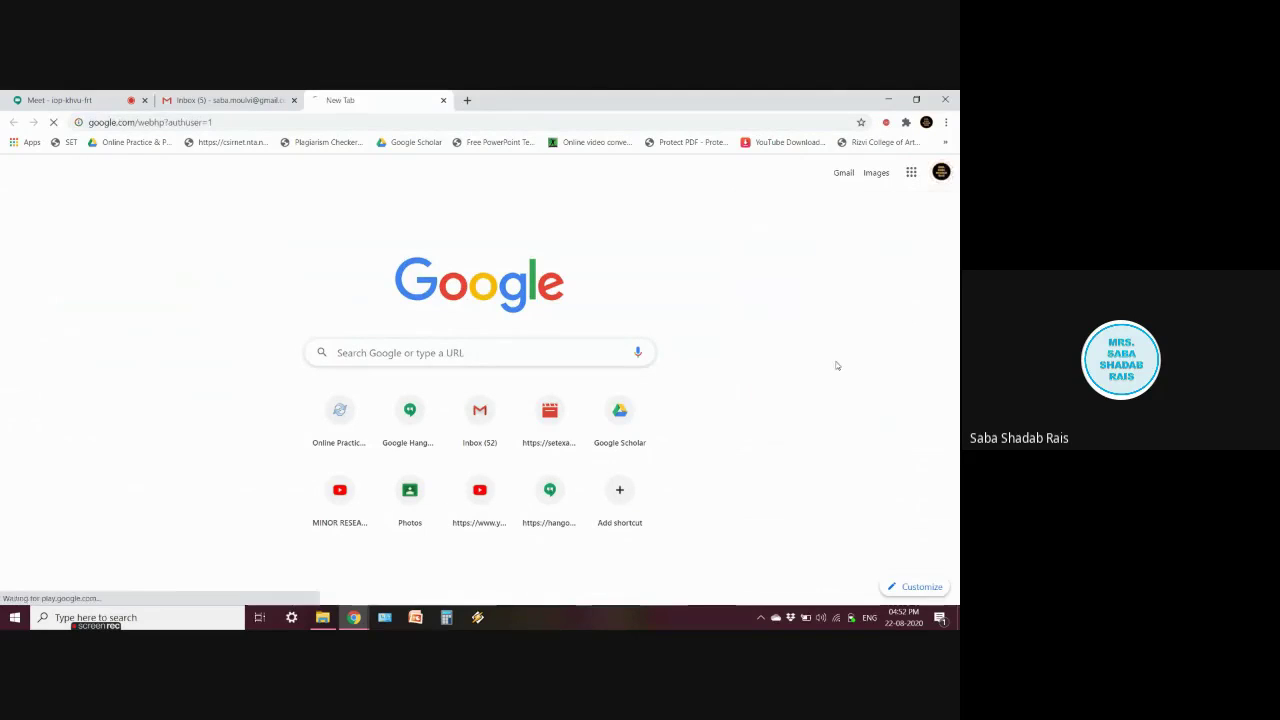
click(838, 177)
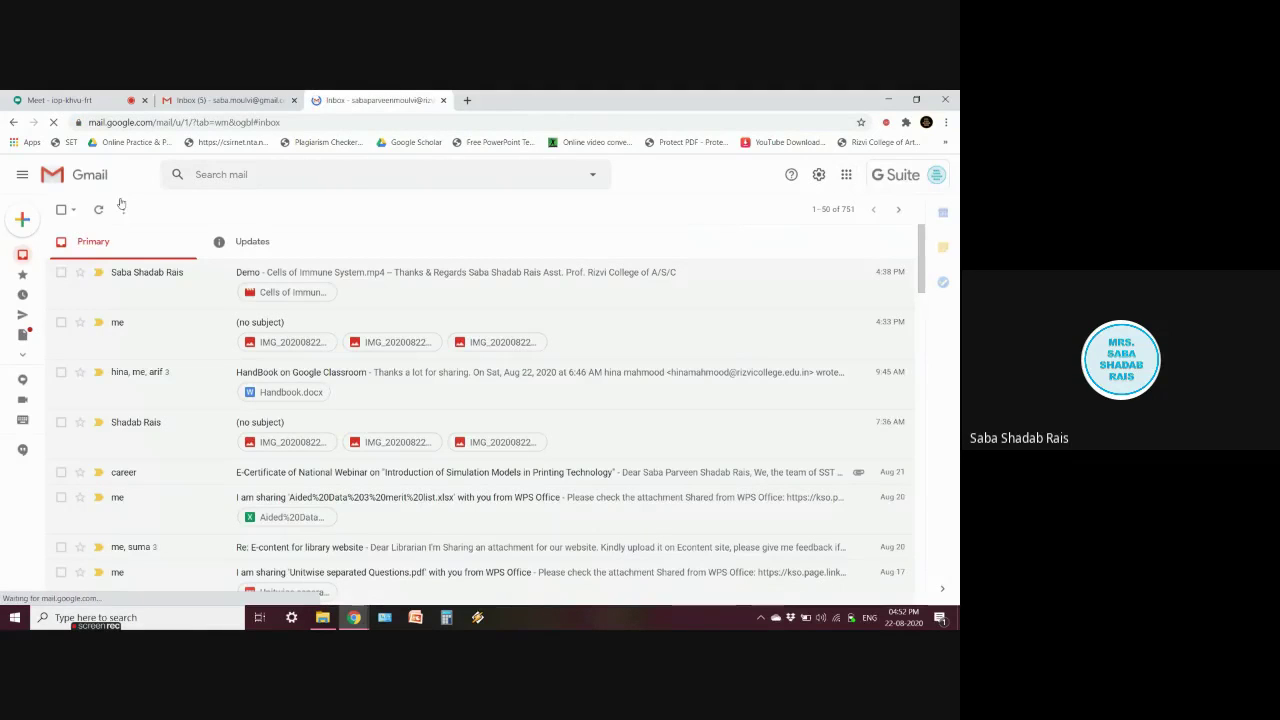
click(100, 213)
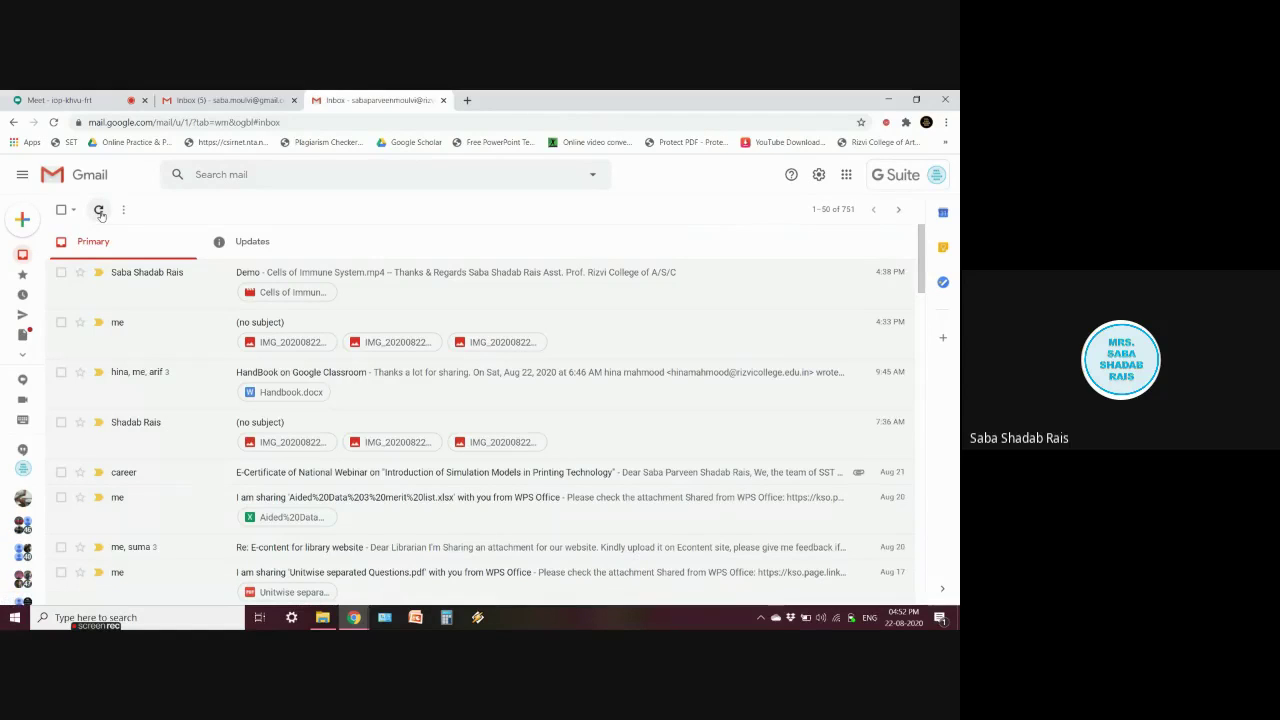
- Open the Demo email in the recipient's inbox, view its Cells of Immune System.mp4 link, and return to the sender's inbox
click(247, 100)
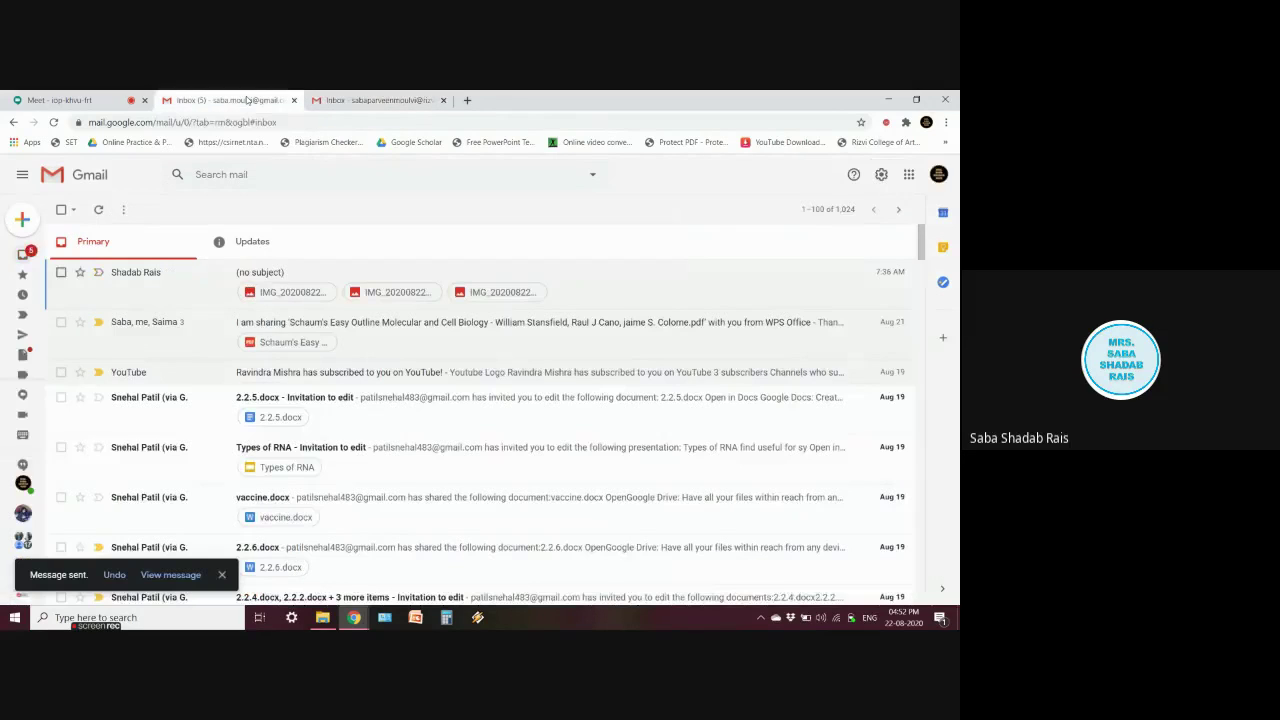
click(313, 97)
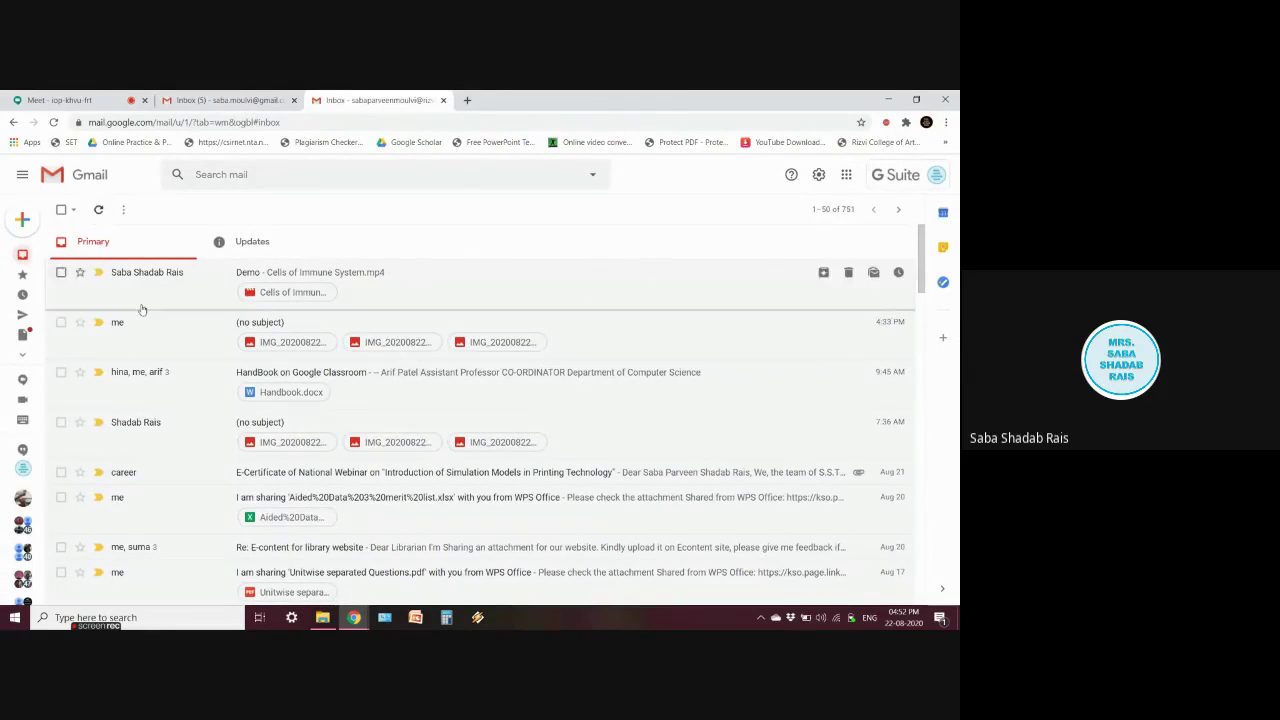
click(137, 280)
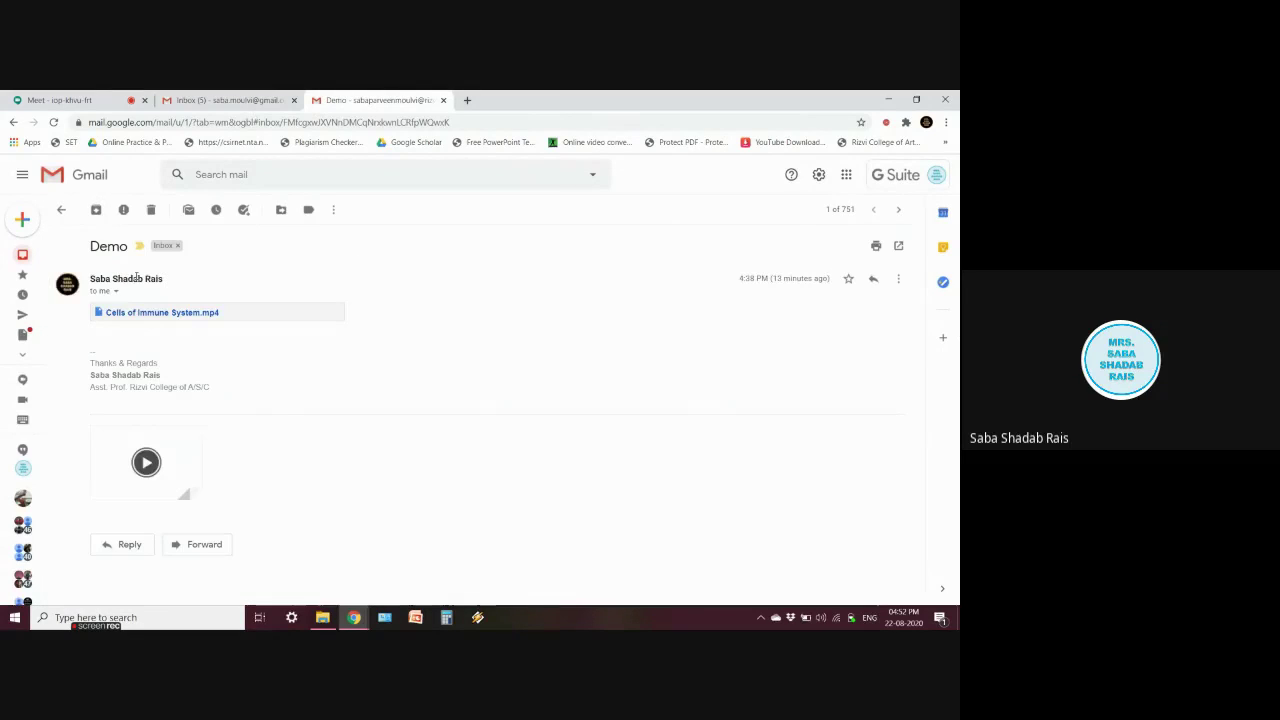
click(170, 317)
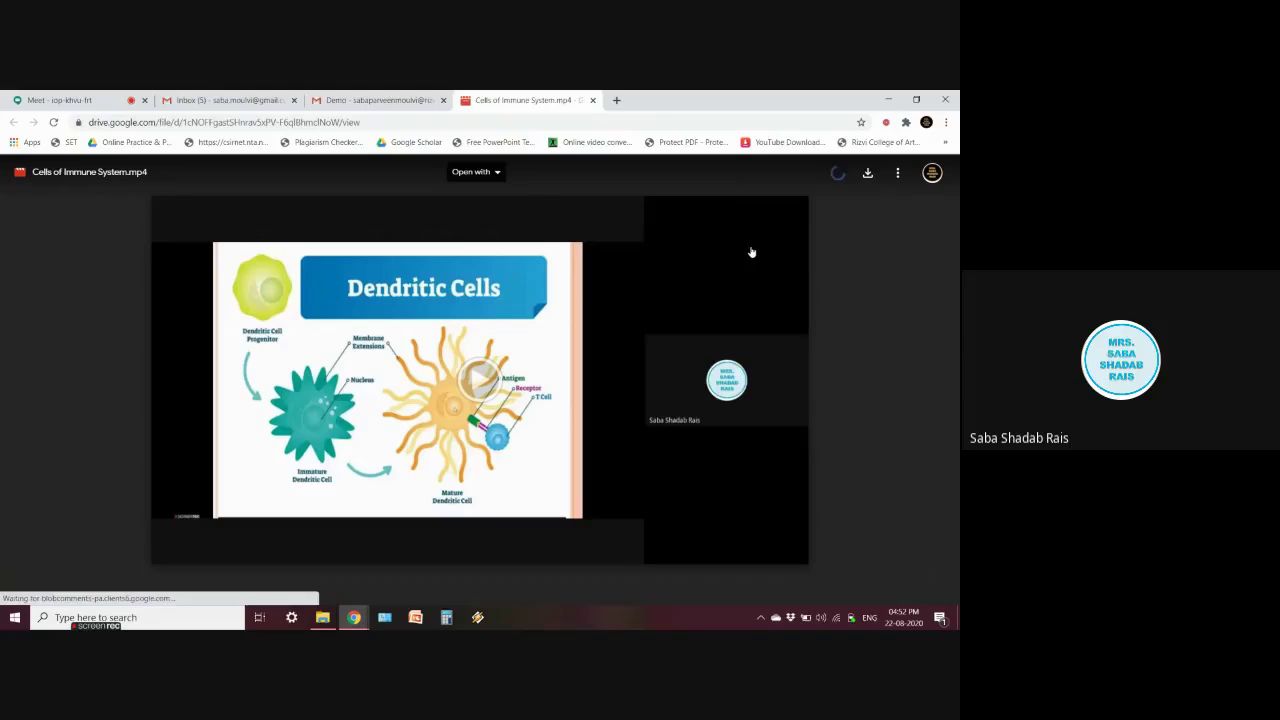
click(592, 100)
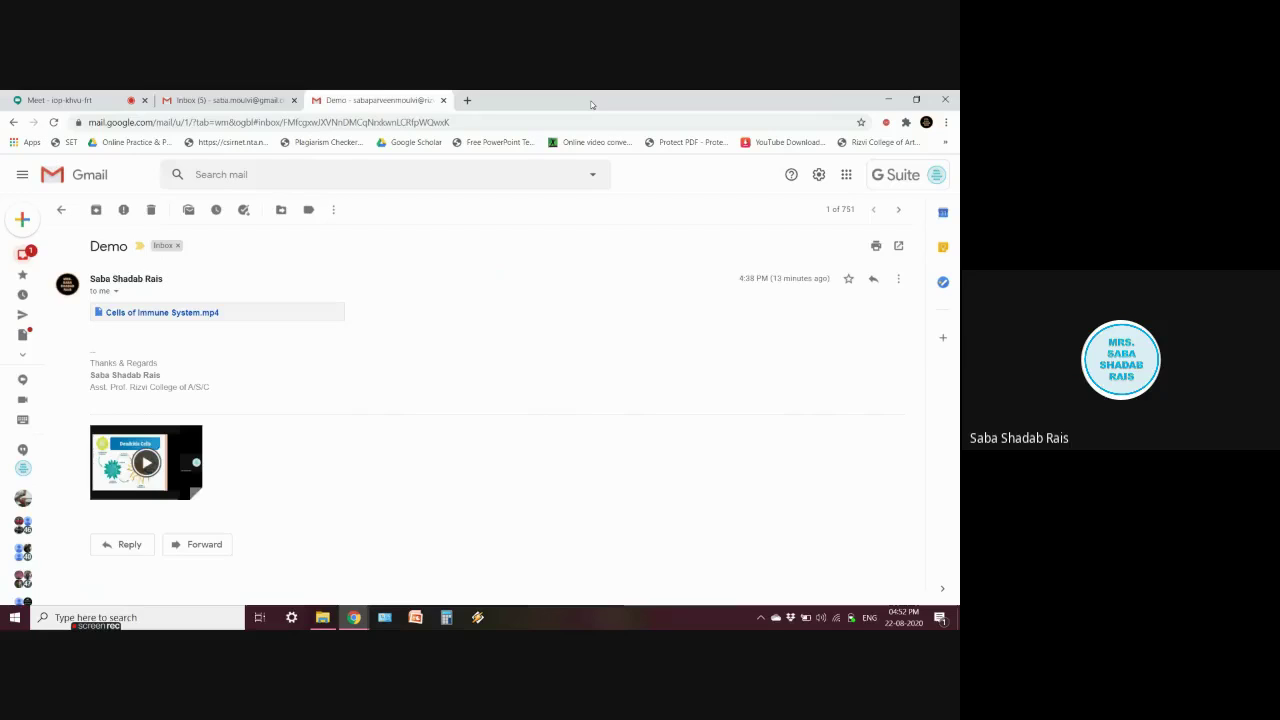
click(263, 100)
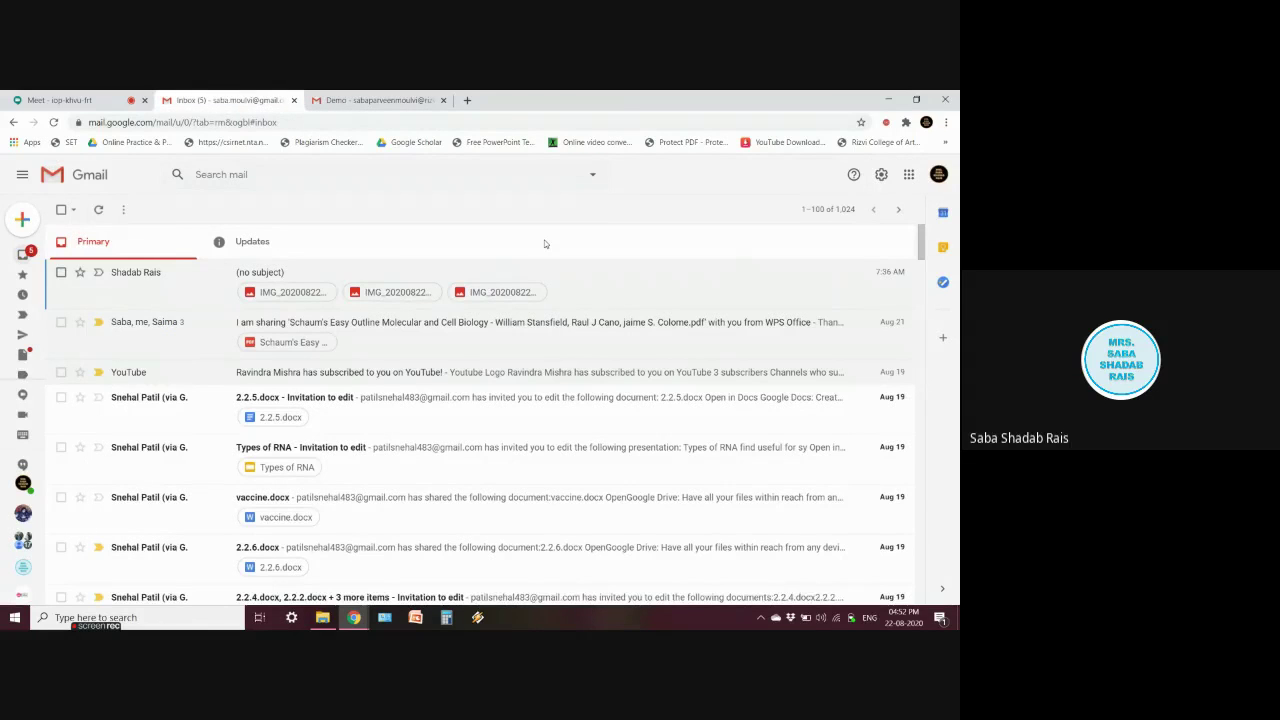